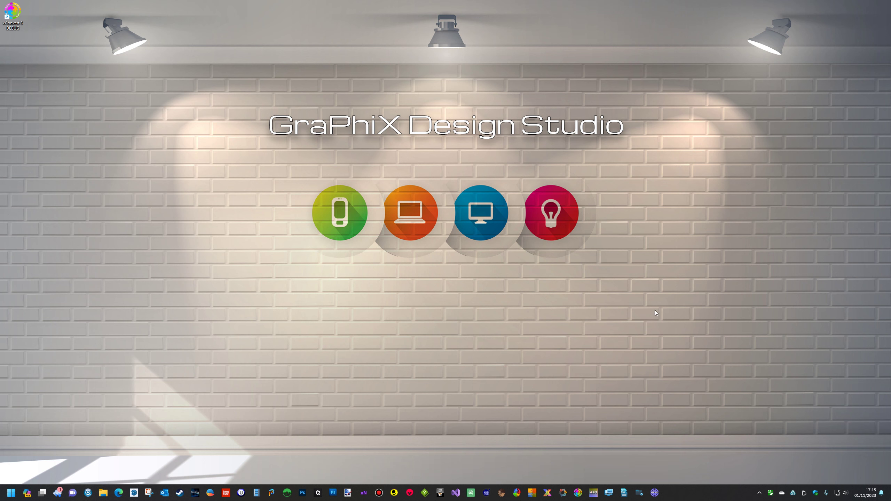
# Launch the xConvert image converter from its taskbar icon
pyautogui.click(578, 492)
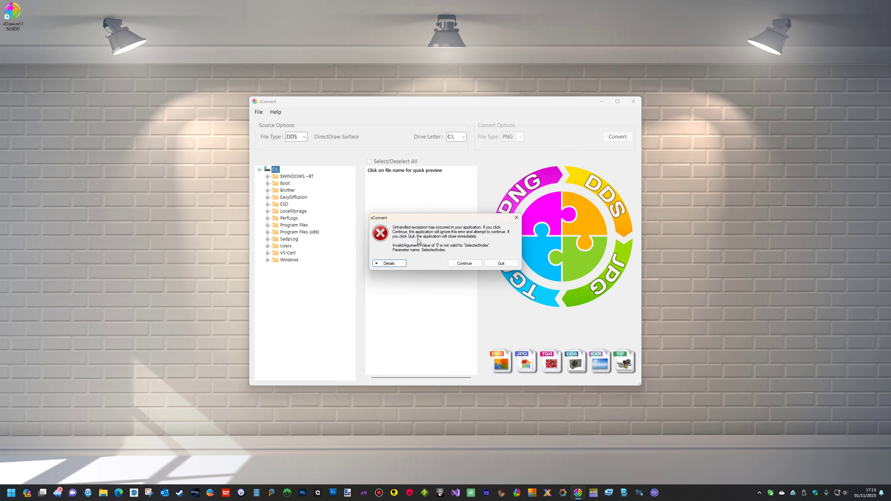
# Dismiss the startup error and open the Users > Desktop > My Textures > Boggy > xnorm folder
pyautogui.click(472, 263)
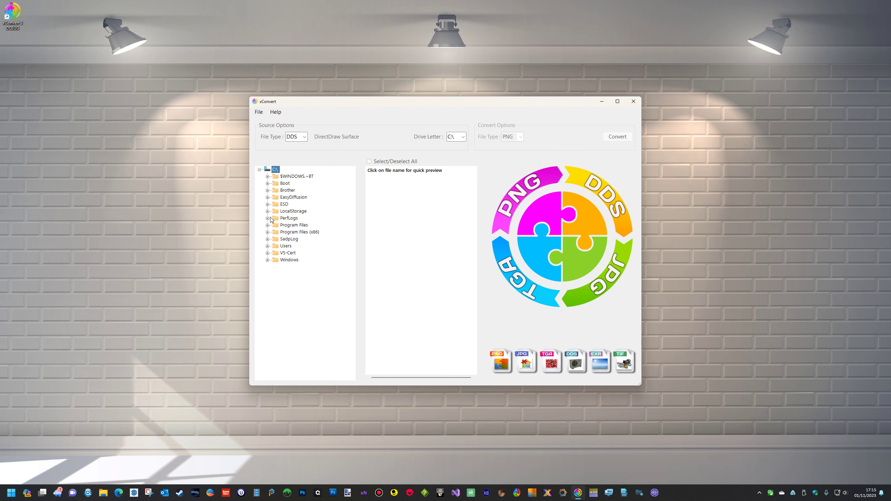
pyautogui.click(267, 246)
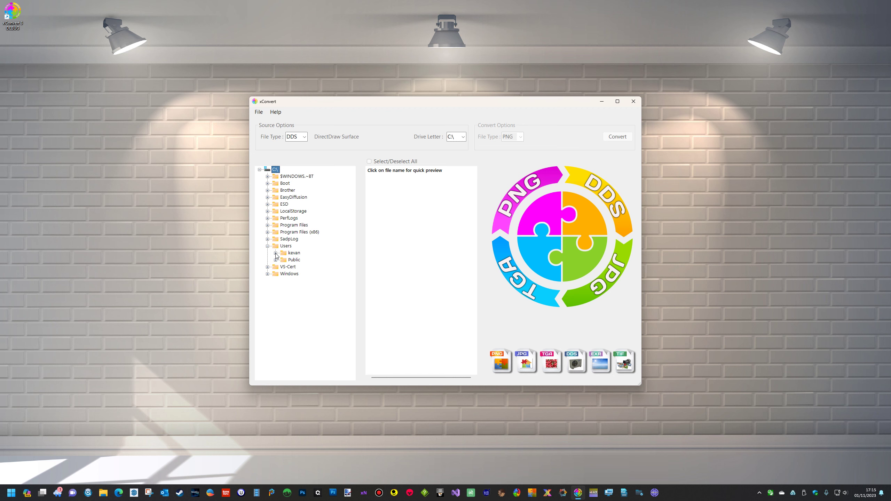
pyautogui.click(275, 253)
pyautogui.click(284, 295)
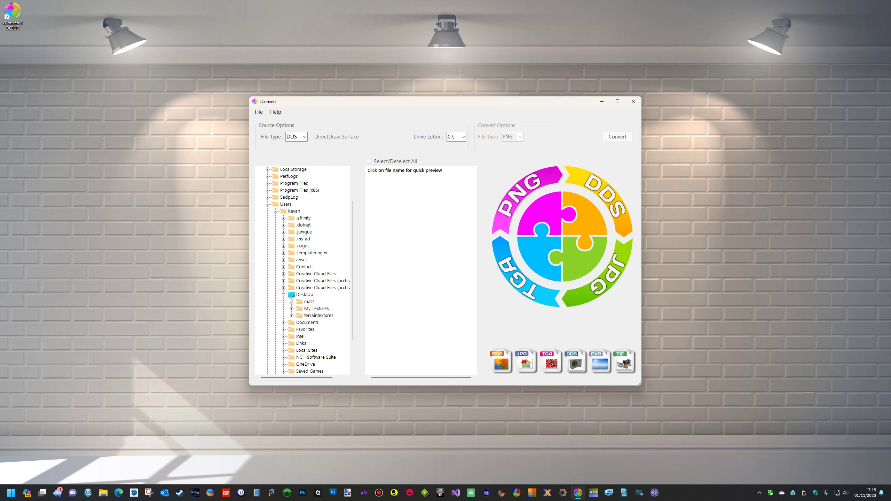
pyautogui.click(291, 308)
pyautogui.click(300, 316)
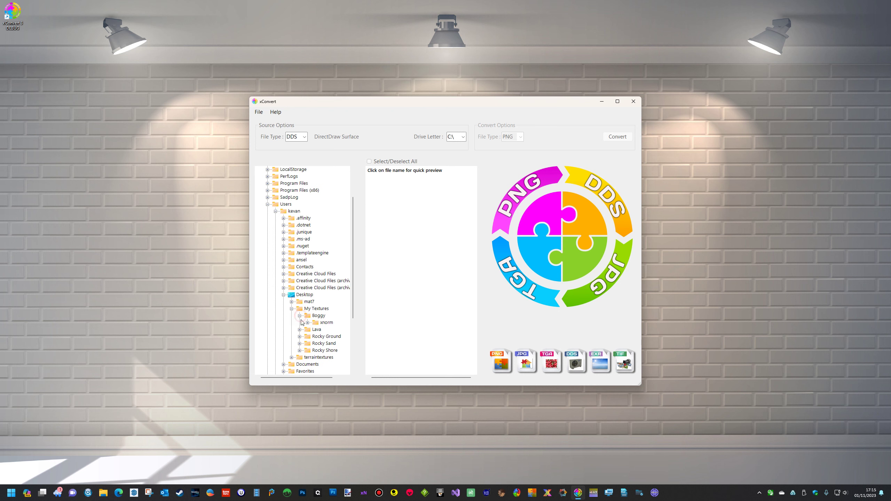
pyautogui.click(326, 323)
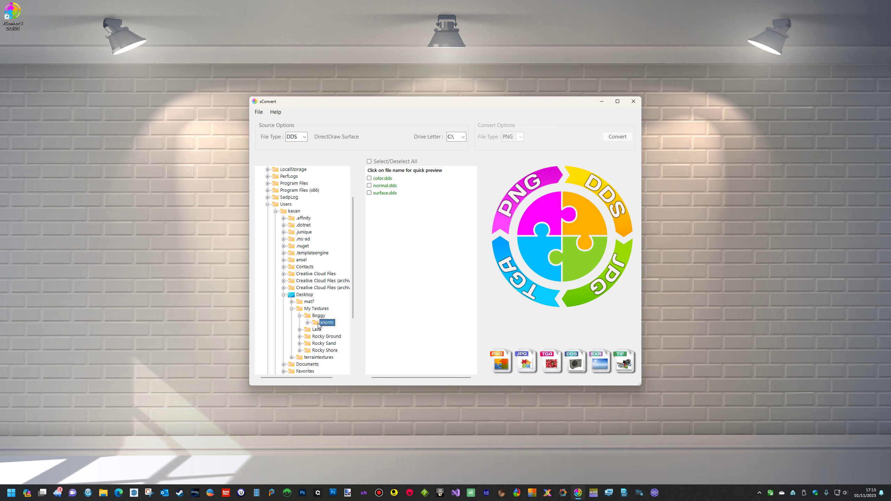
# Preview color.dds, surface.dds and normal.dds, then close xConvert after normal.dds's unsupported-type error
pyautogui.click(385, 179)
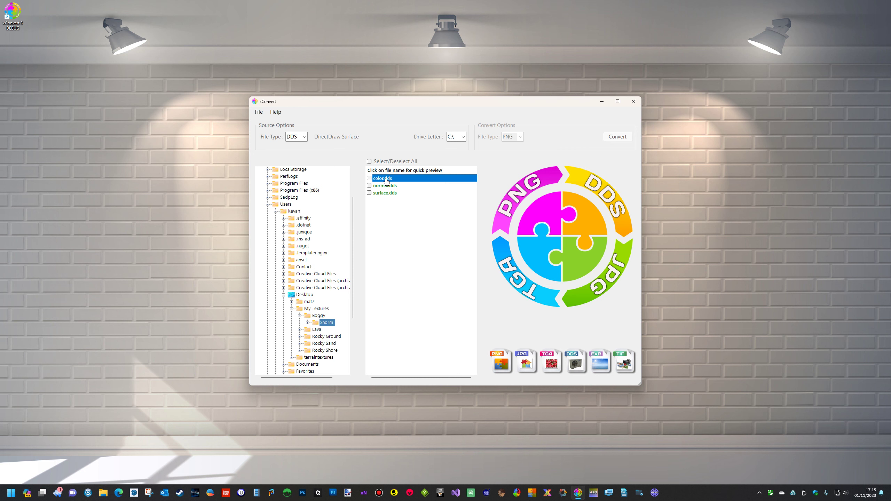
pyautogui.click(393, 196)
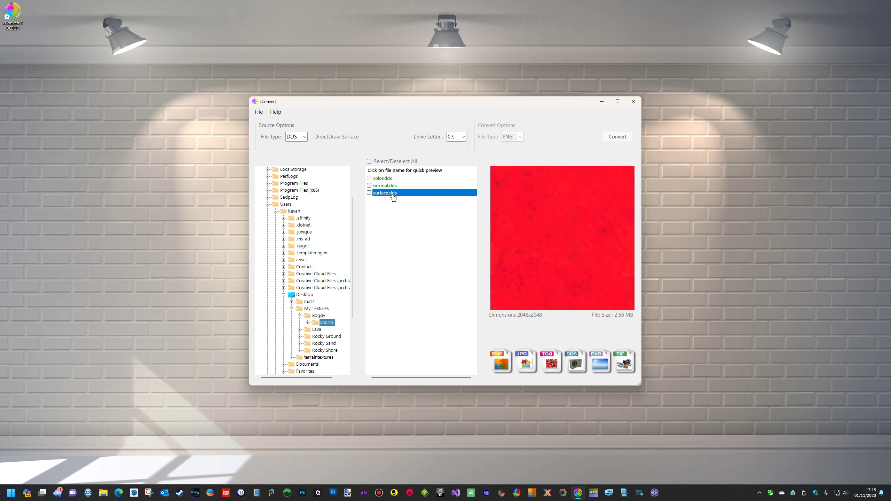
pyautogui.click(390, 186)
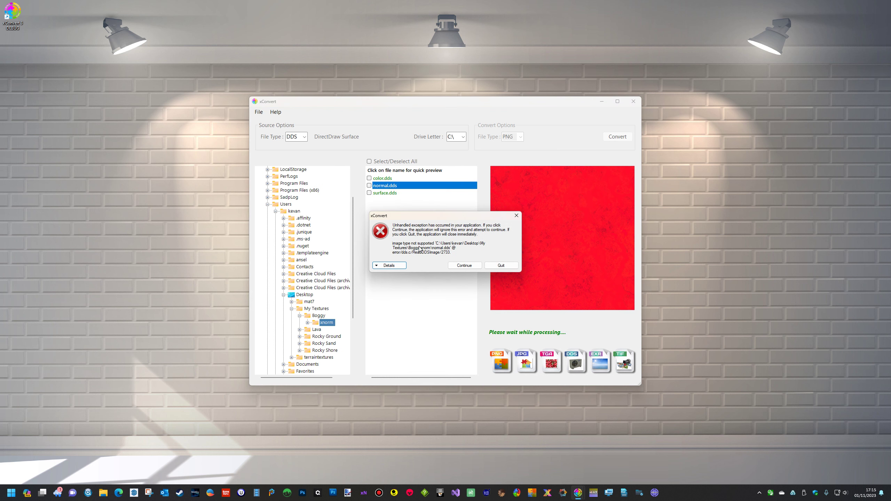
pyautogui.click(473, 267)
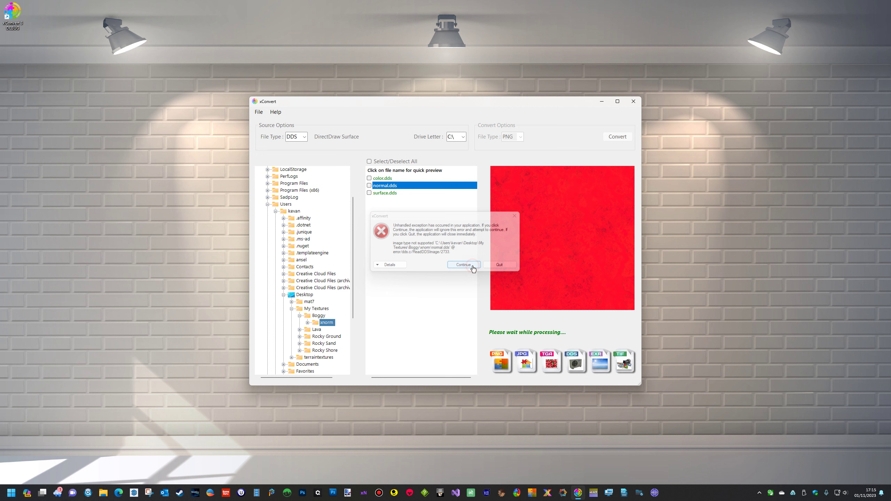
pyautogui.click(635, 102)
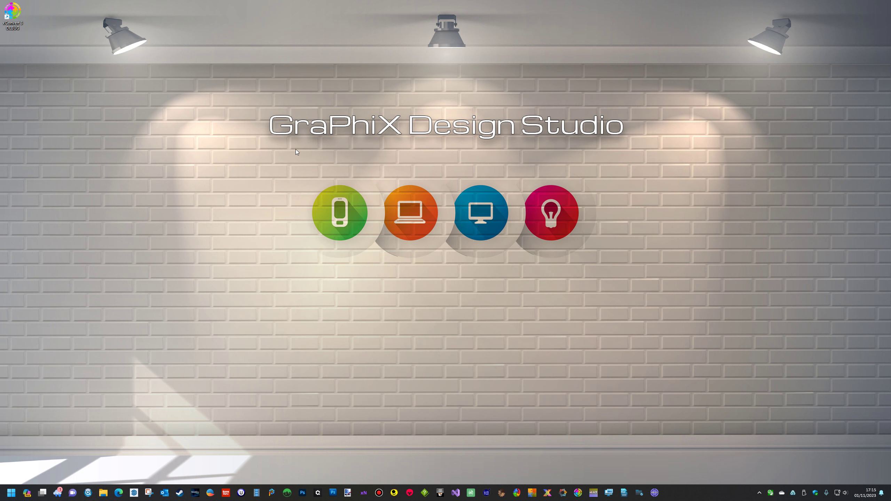
# Relaunch the new xConvert version from its desktop shortcut
pyautogui.doubleClick(14, 13)
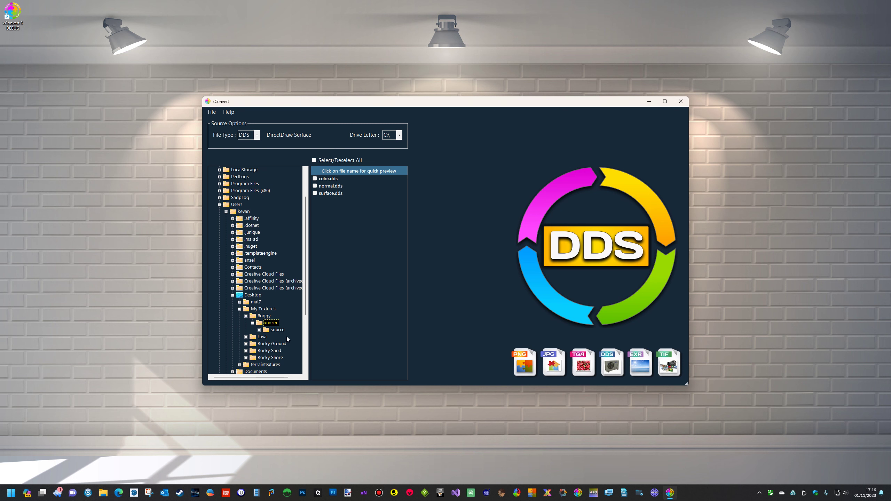
# Preview color.dds, surface.dds, then normal.dds, ending on its 2048x2048 BC5_UNORM details with 12 mips
pyautogui.click(330, 178)
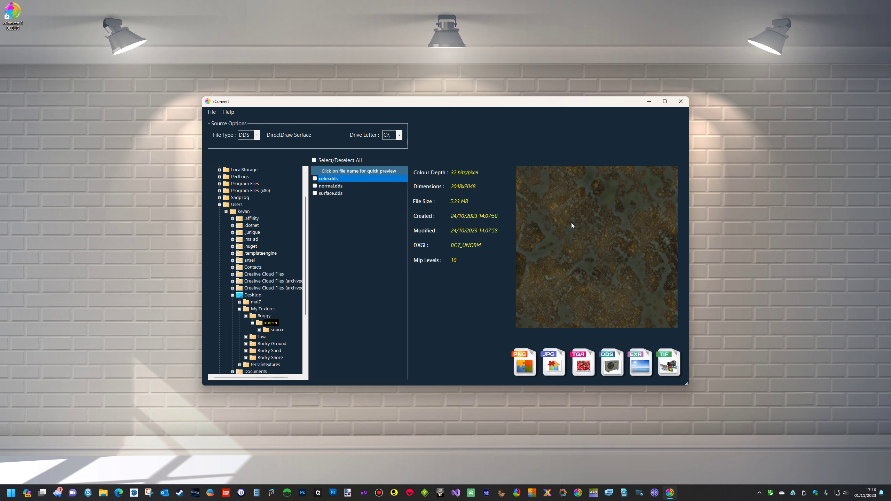
pyautogui.click(335, 196)
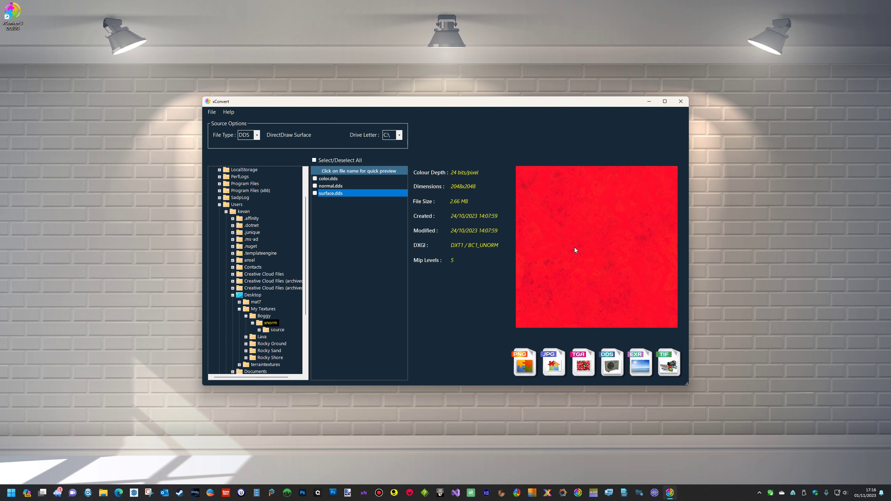
pyautogui.click(325, 187)
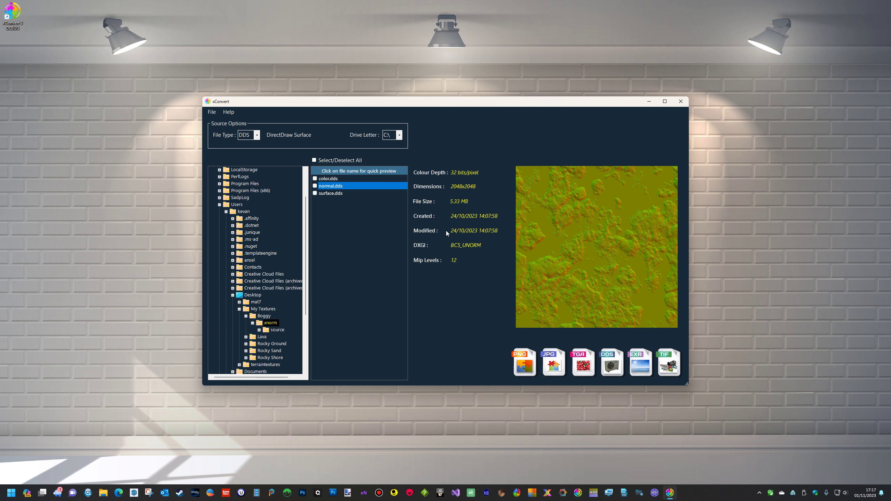
pyautogui.click(315, 186)
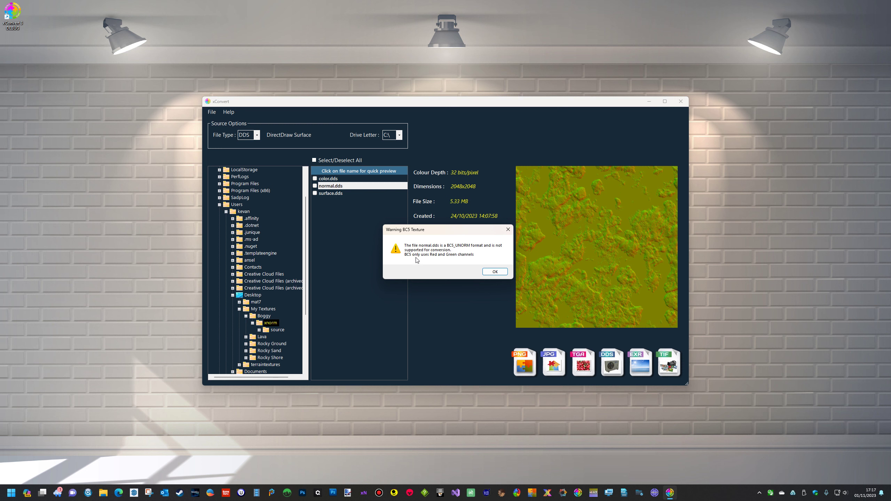
pyautogui.click(494, 272)
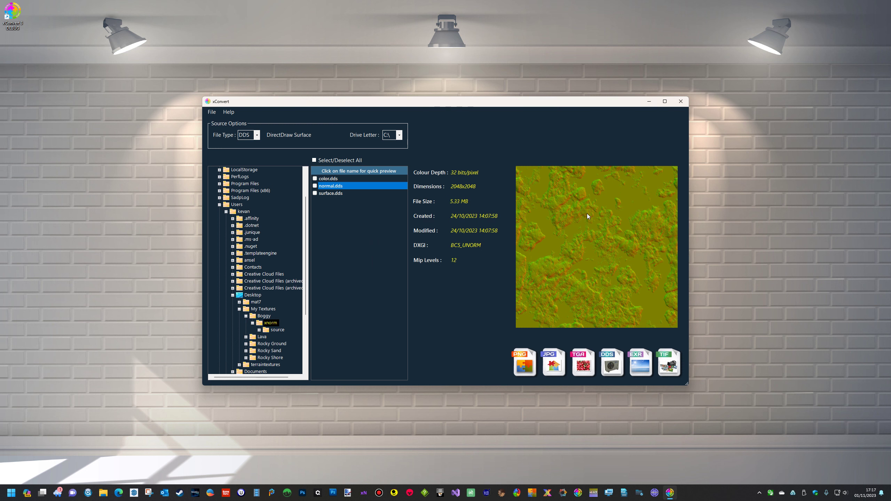
# Tick color.dds for conversion and keep PNG as the output format
pyautogui.click(327, 179)
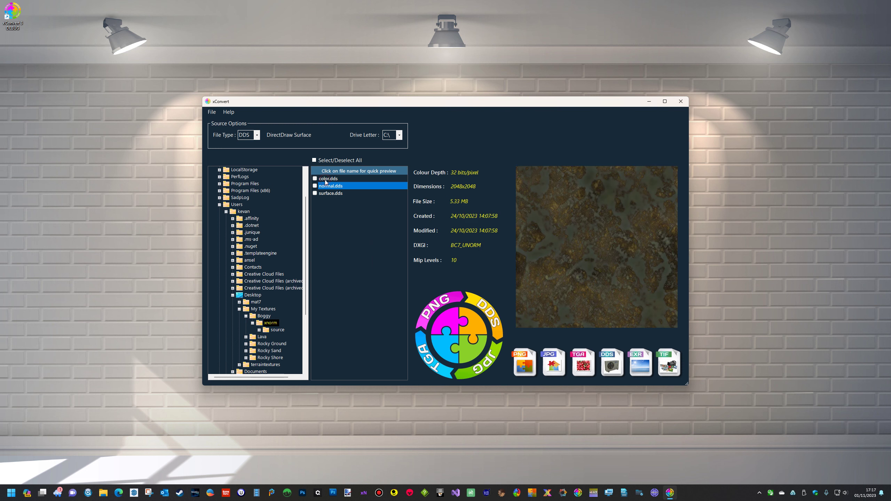
pyautogui.click(314, 178)
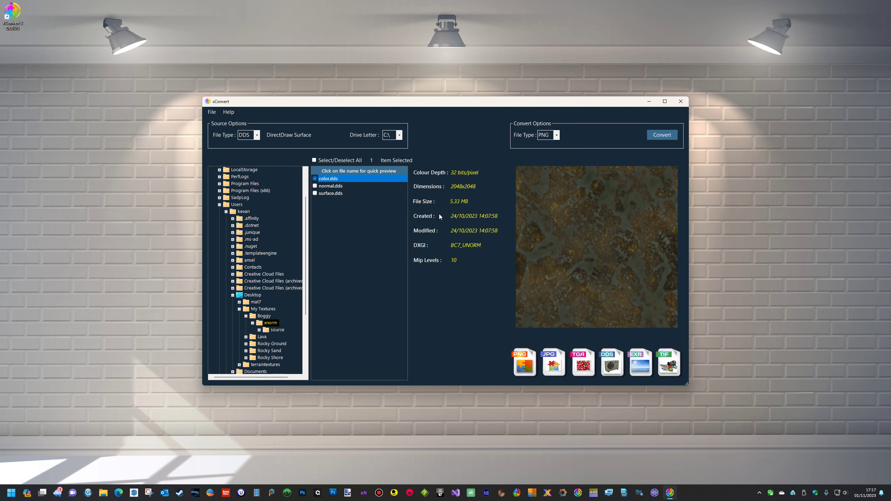
pyautogui.click(556, 136)
pyautogui.click(546, 151)
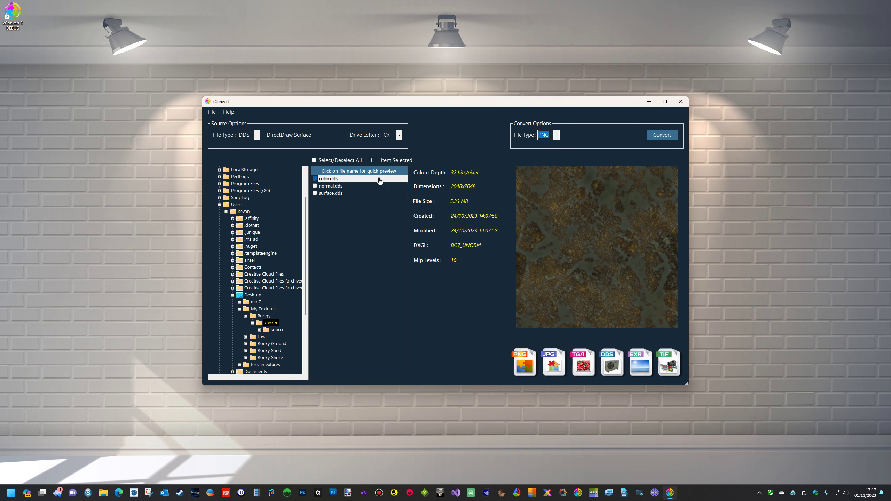
# Select all files, then deselect them all and show normal.dds's BC5_UNORM preview again
pyautogui.click(314, 161)
pyautogui.click(313, 160)
pyautogui.click(336, 187)
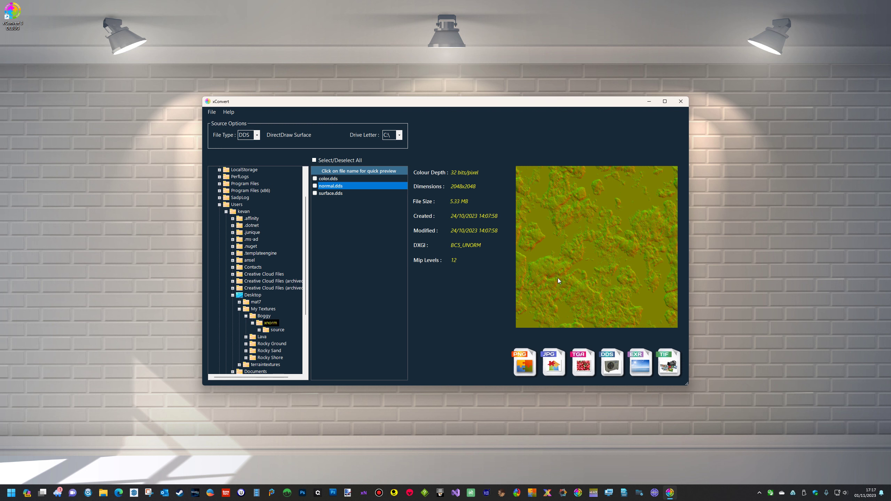
# Switch the source file type through PNG, TGA and DDS to EXR, keeping the xnorm folder open
pyautogui.click(259, 136)
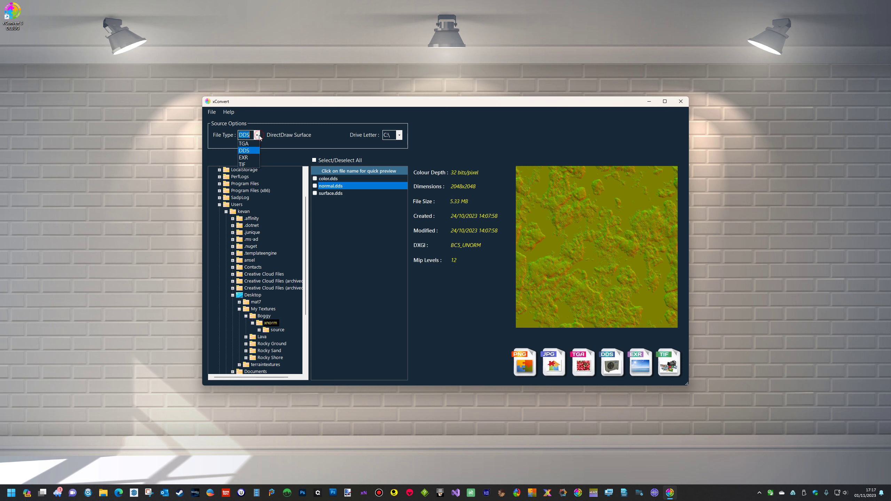
pyautogui.click(251, 144)
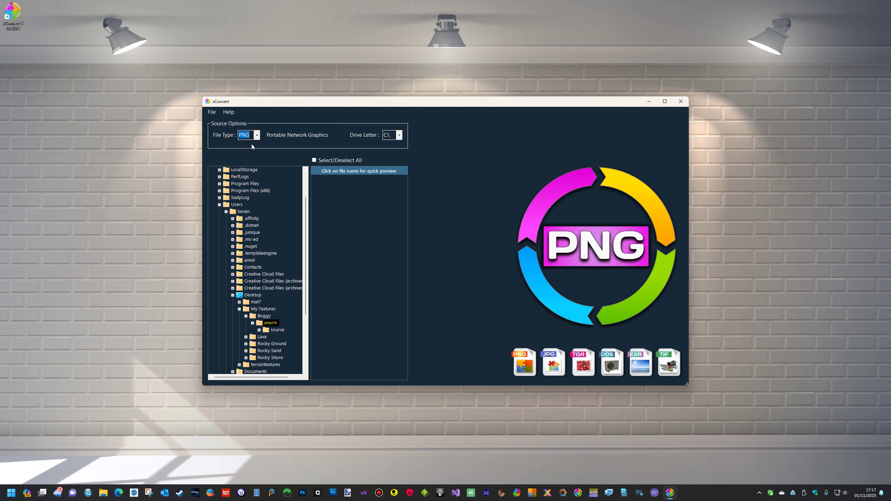
pyautogui.click(251, 136)
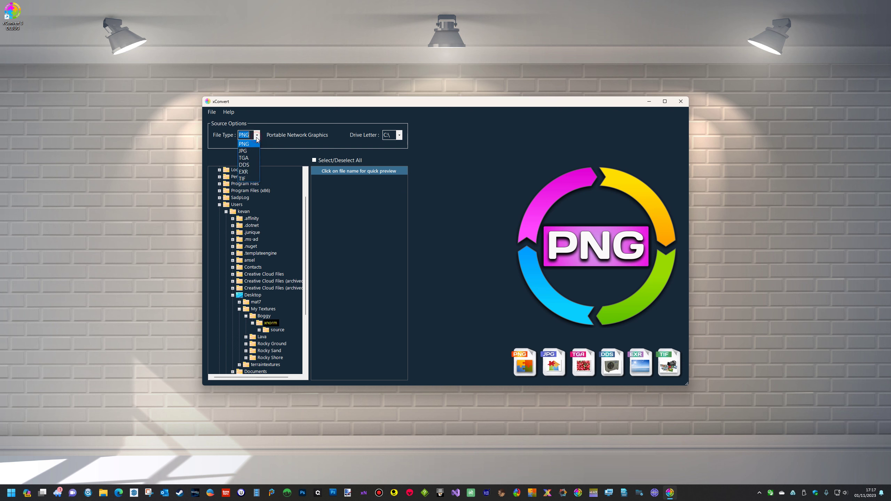
pyautogui.click(251, 157)
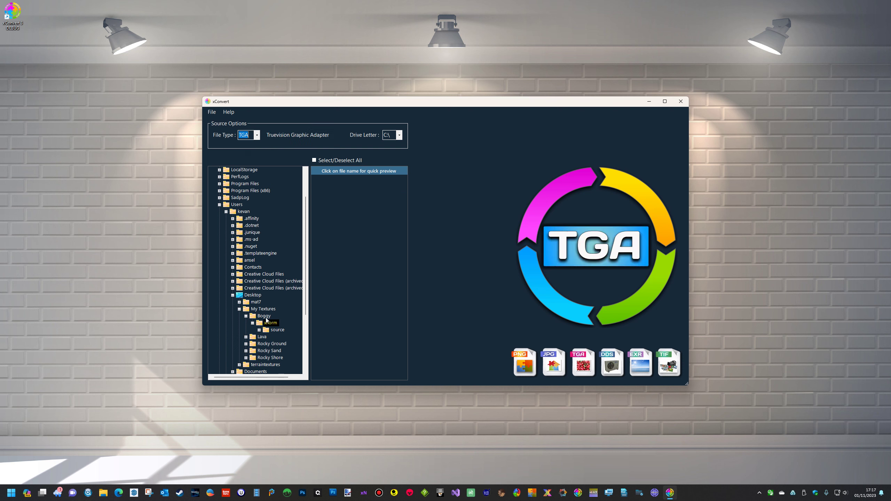
pyautogui.click(256, 137)
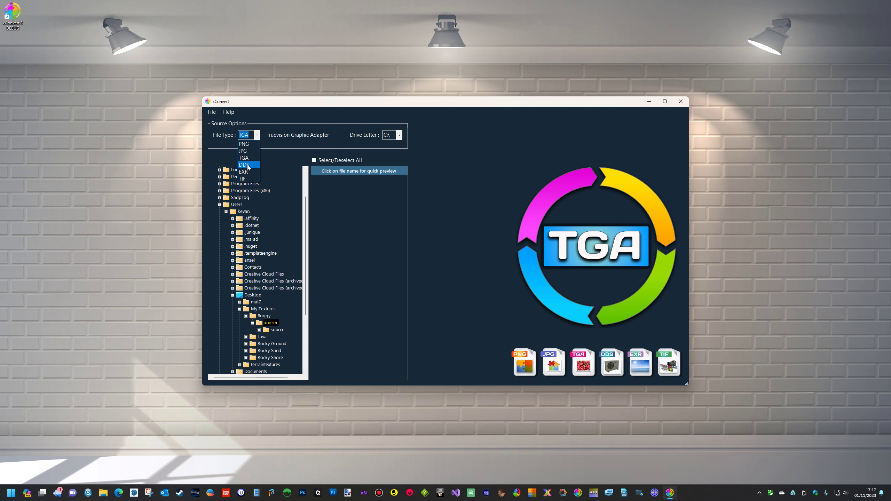
pyautogui.click(252, 165)
pyautogui.click(256, 136)
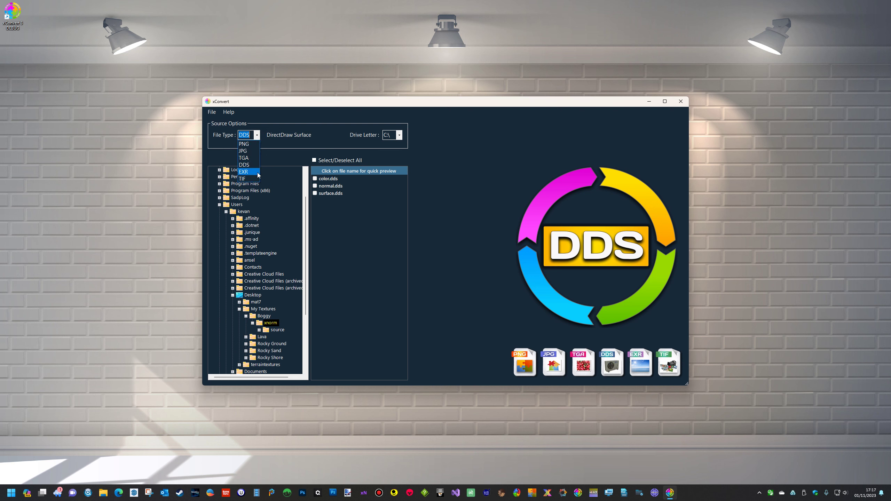
pyautogui.click(251, 172)
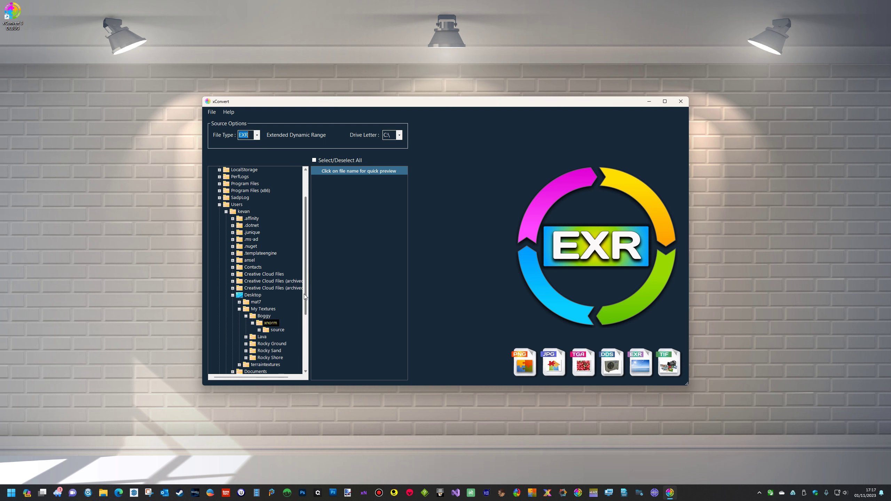
pyautogui.moveTo(304, 293); pyautogui.dragTo(303, 253)
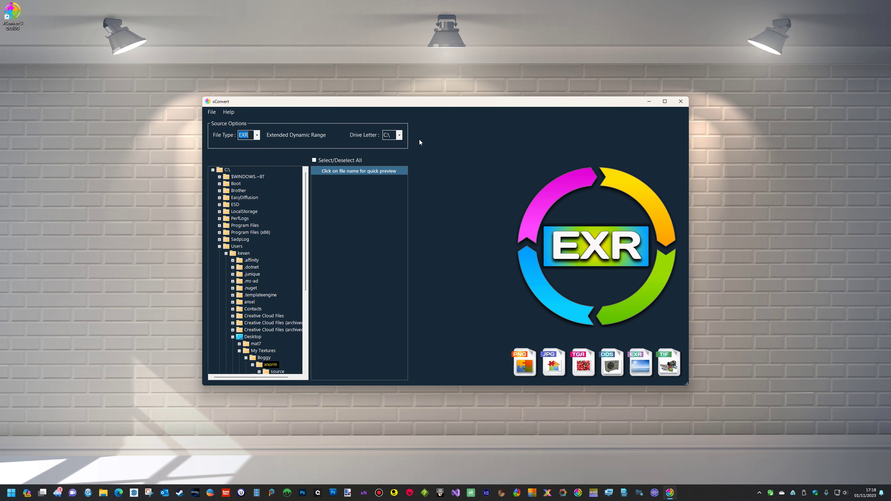
# Switch to drive F:\ and open the Pictures folder under Users and the user folder
pyautogui.click(399, 135)
pyautogui.click(393, 171)
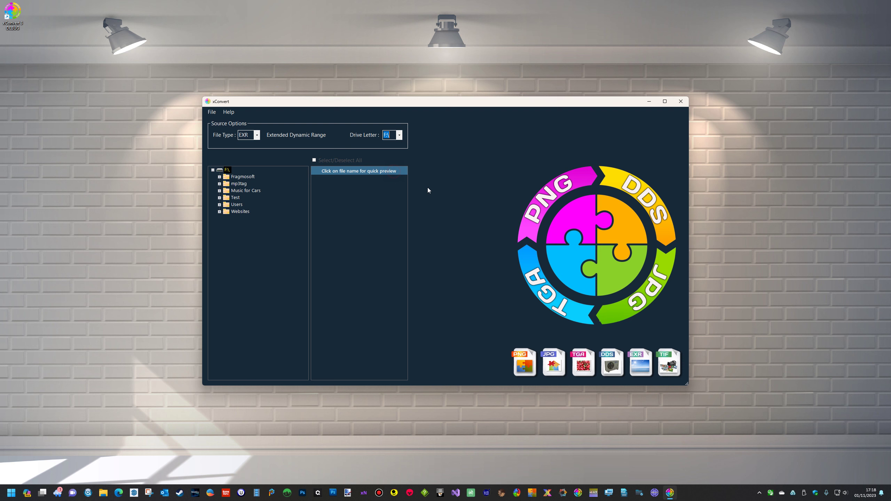
pyautogui.click(219, 205)
pyautogui.click(225, 211)
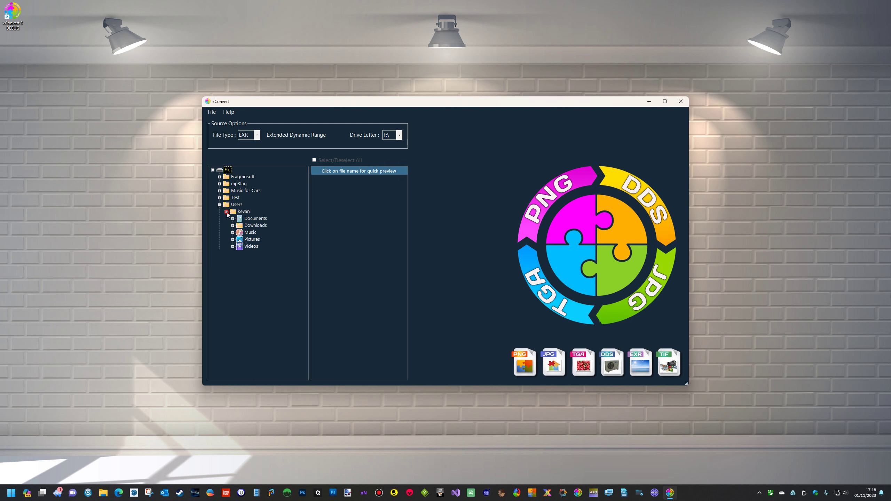
pyautogui.click(240, 240)
# Cycle the file type through PNG, JPG and TGA to DDS, then preview back.dds (1022x2125 DXT1/BC1_UNORM)
pyautogui.click(251, 138)
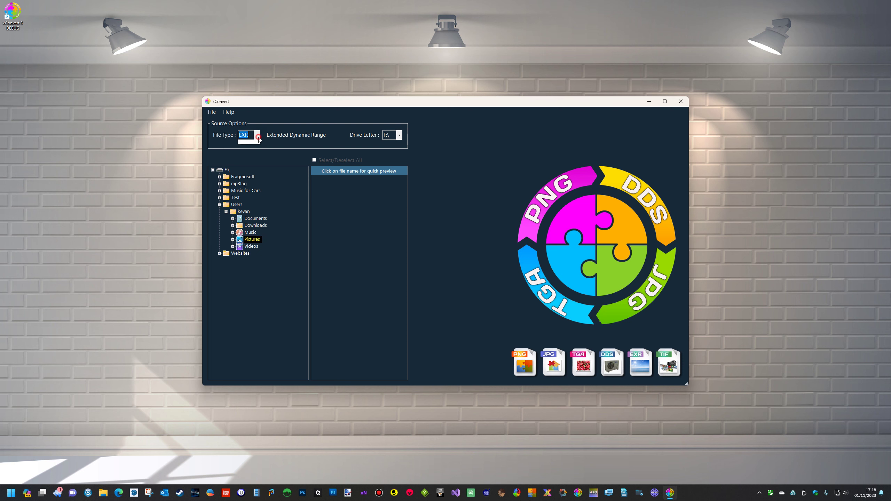
pyautogui.click(247, 143)
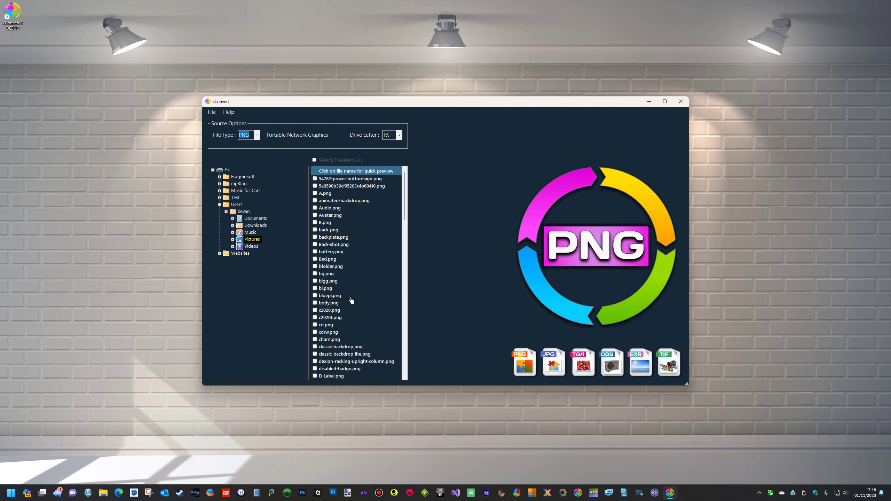
pyautogui.click(256, 135)
pyautogui.click(251, 149)
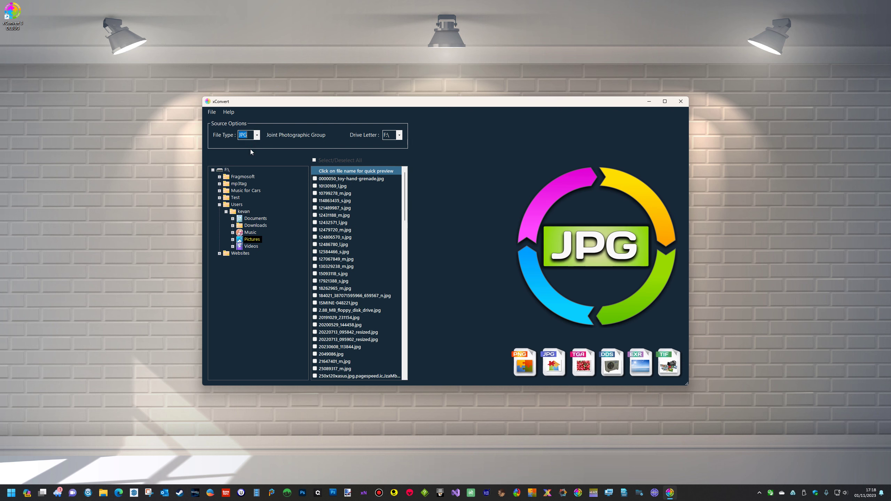
pyautogui.click(257, 135)
pyautogui.click(246, 159)
pyautogui.click(256, 135)
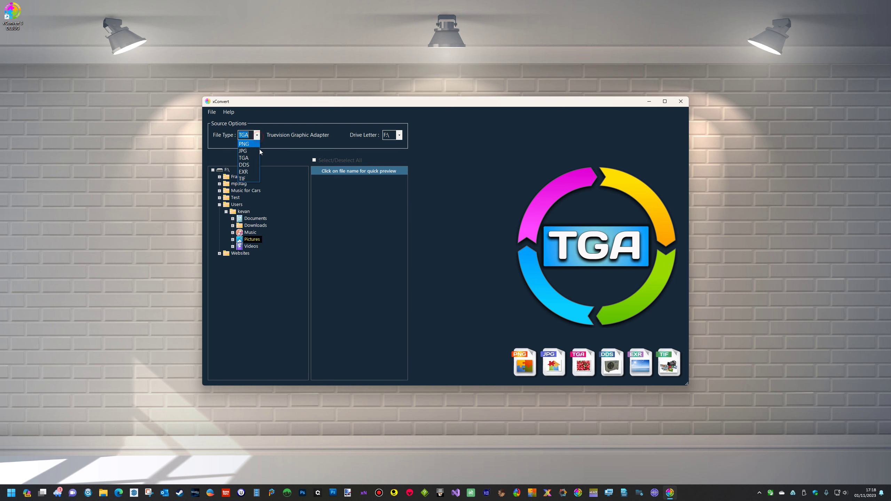
pyautogui.click(250, 165)
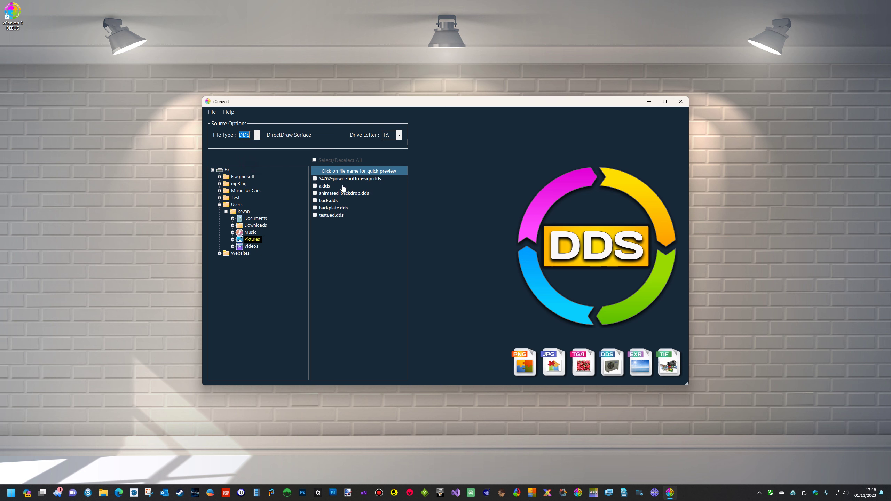
pyautogui.click(322, 186)
pyautogui.press('Down')
pyautogui.press('Down')
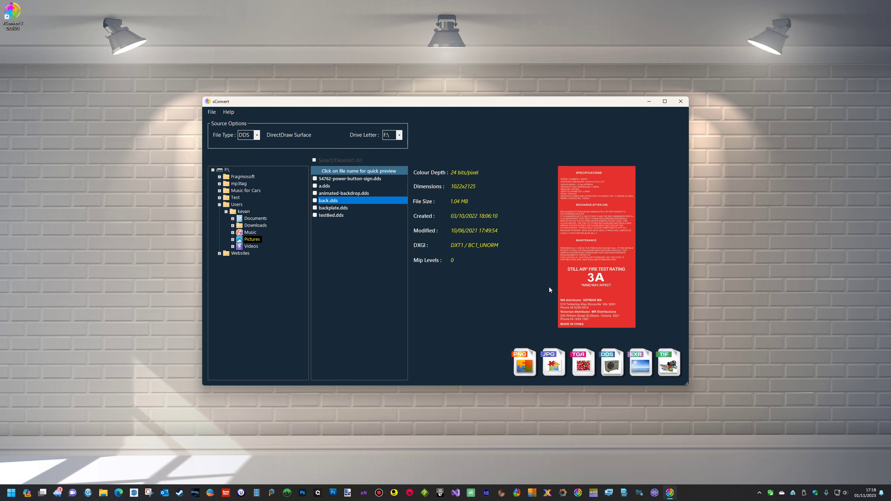